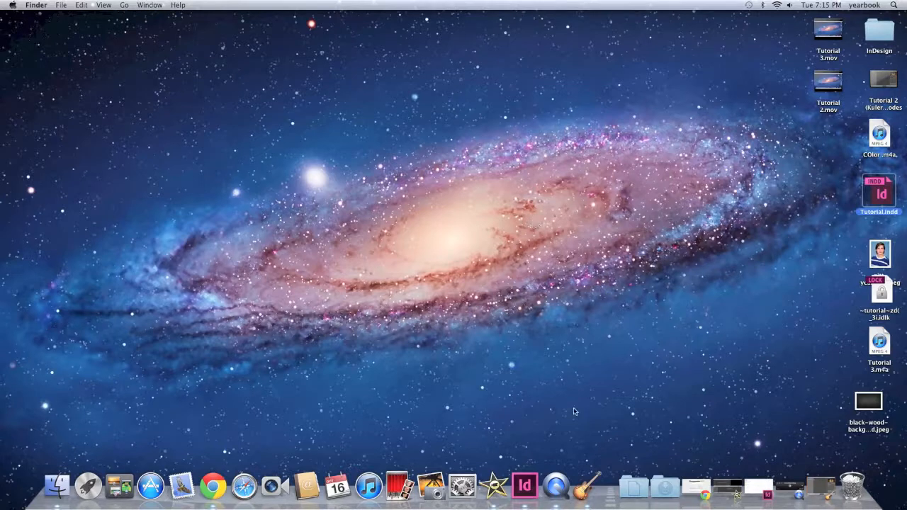
- Switch to InDesign and look over the blank yearbook spread and the template items on its pasteboard
left_click(524, 486)
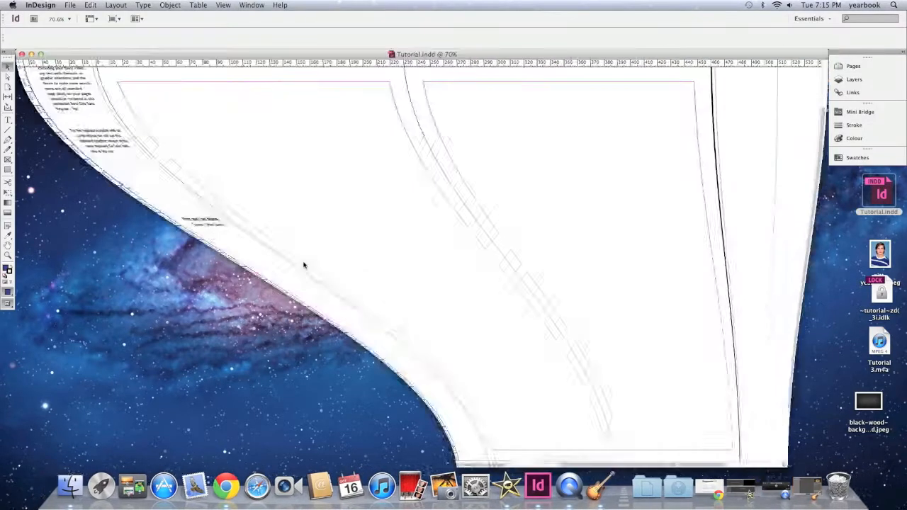
scroll(277, 216, "right", 3)
scroll(277, 216, "left", 5)
scroll(275, 215, "left", 3)
scroll(274, 216, "right", 3)
scroll(273, 216, "up", 3)
scroll(274, 216, "down", 3)
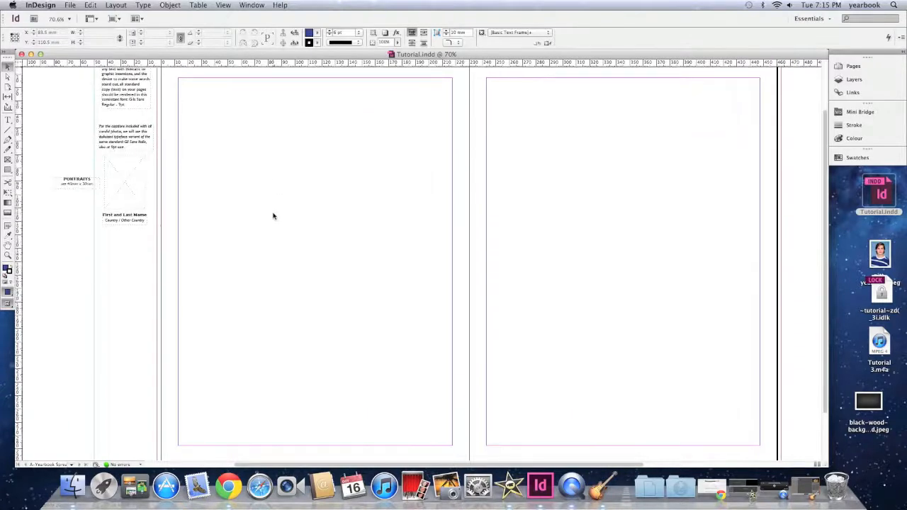
scroll(273, 216, "right", 3)
scroll(273, 216, "down", 3)
scroll(273, 216, "up", 3)
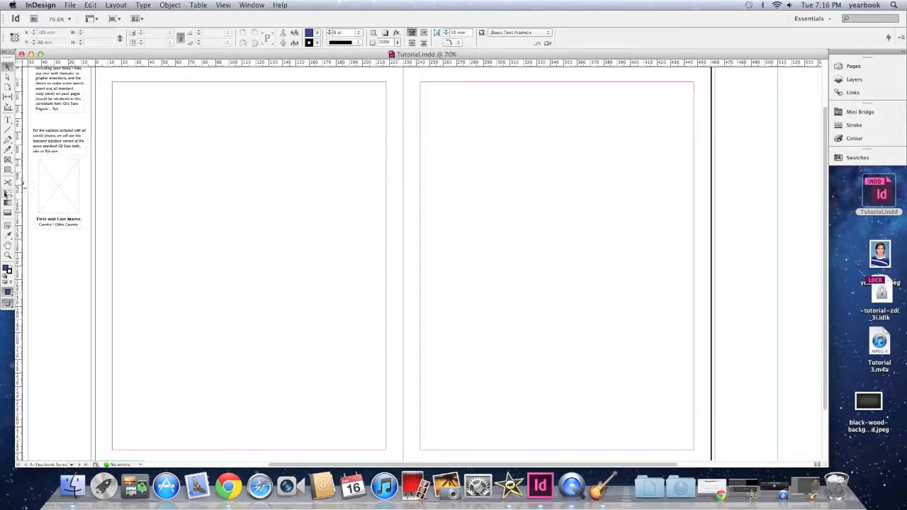
- Draw a rectangular picture frame about 101.5 × 72.5 mm on the left page and move it closer to the page's centre
left_click(8, 160)
left_click_drag(157, 135, 296, 231)
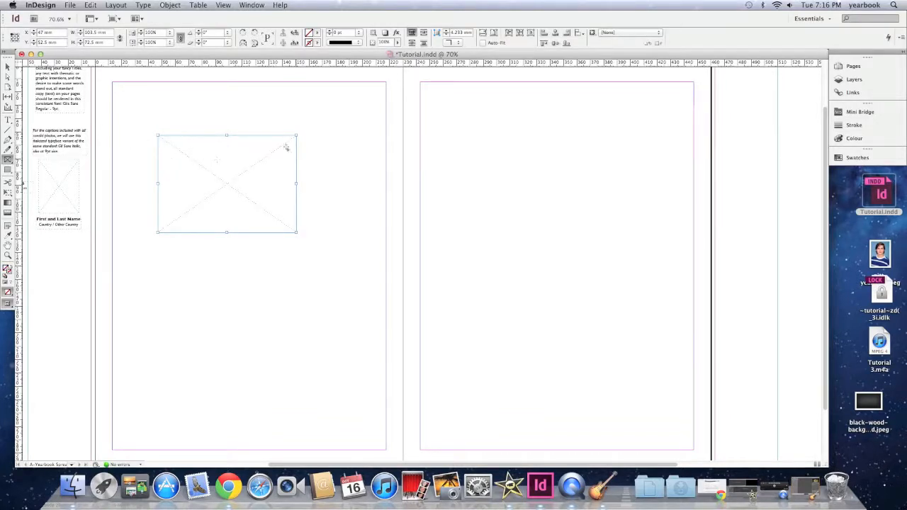
left_click(8, 66)
left_click_drag(212, 175, 272, 154)
left_click(180, 160)
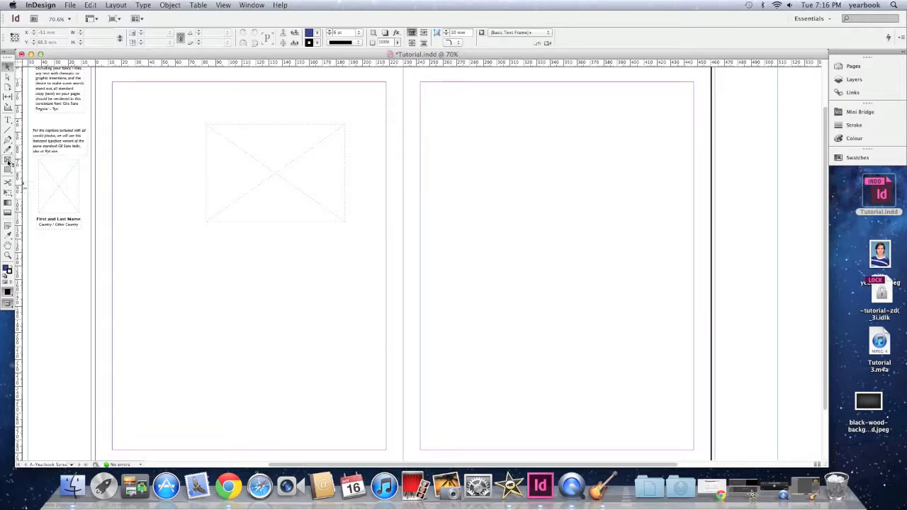
- Move the large picture frame into the left page's upper-left margin corner and delete it
left_click(9, 162)
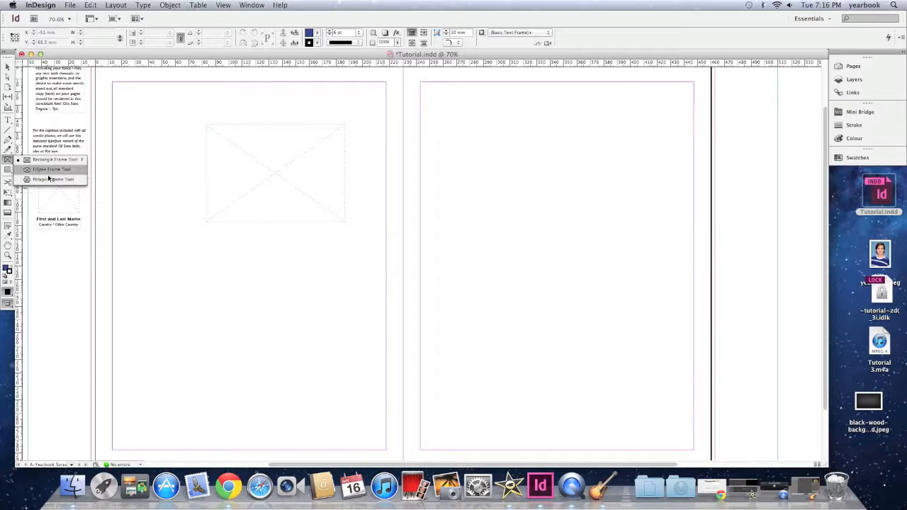
left_click(12, 161)
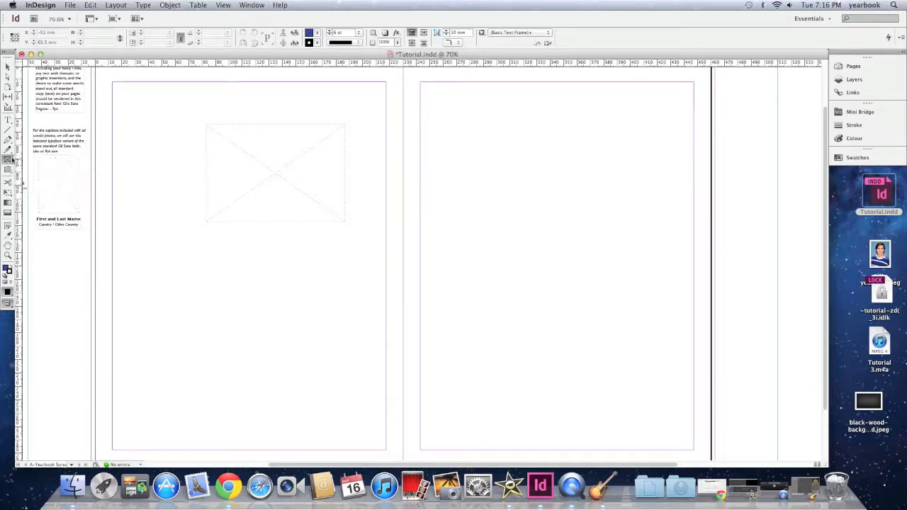
left_click(7, 67)
left_click_drag(293, 158, 190, 124)
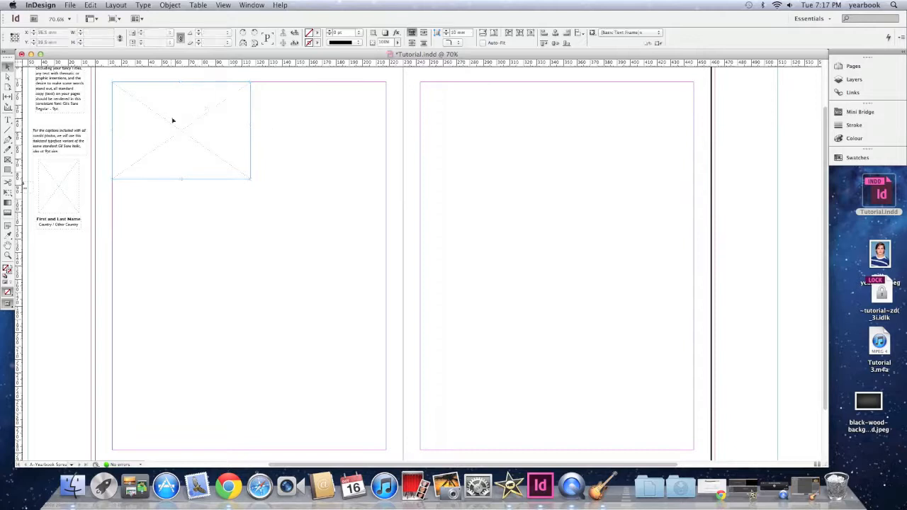
key("Delete")
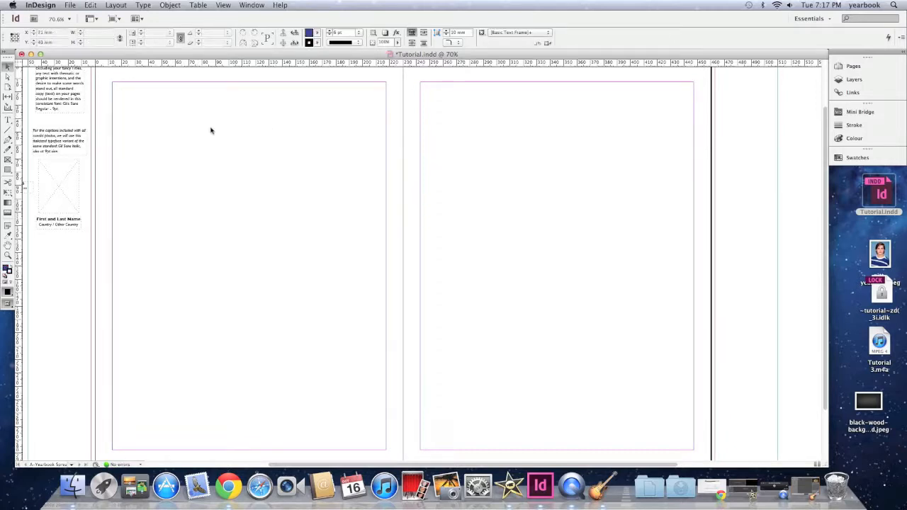
- Copy the 30 × 40 mm portrait template frame from the pasteboard onto the left page
scroll(132, 189, "right", 2)
scroll(133, 188, "left", 2)
scroll(132, 188, "left", 2)
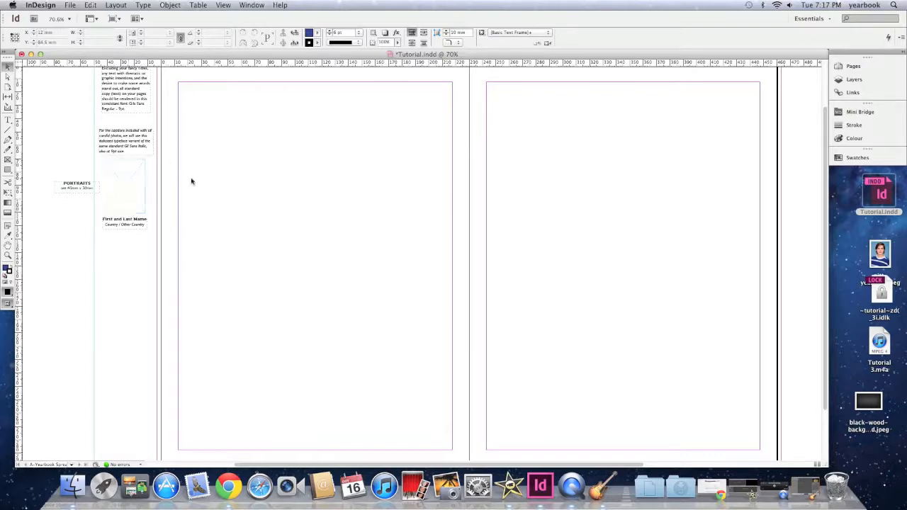
scroll(191, 181, "down", 3)
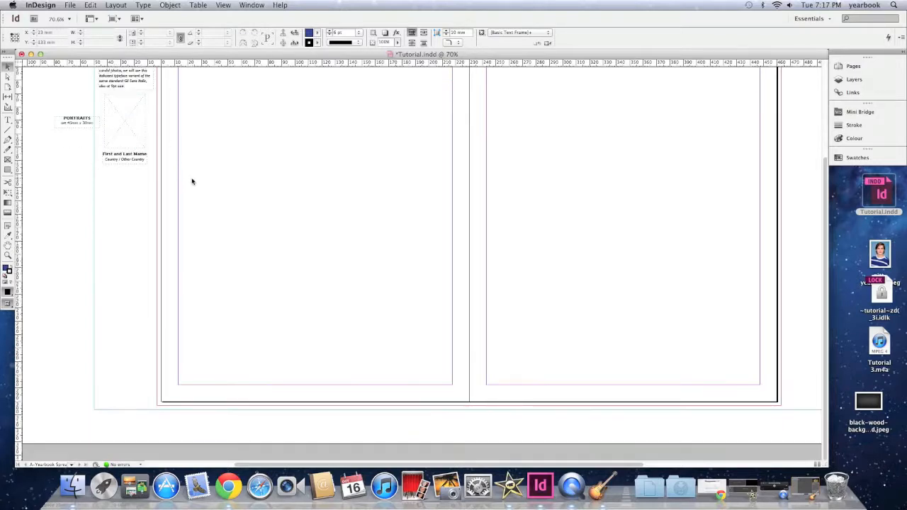
scroll(191, 181, "up", 3)
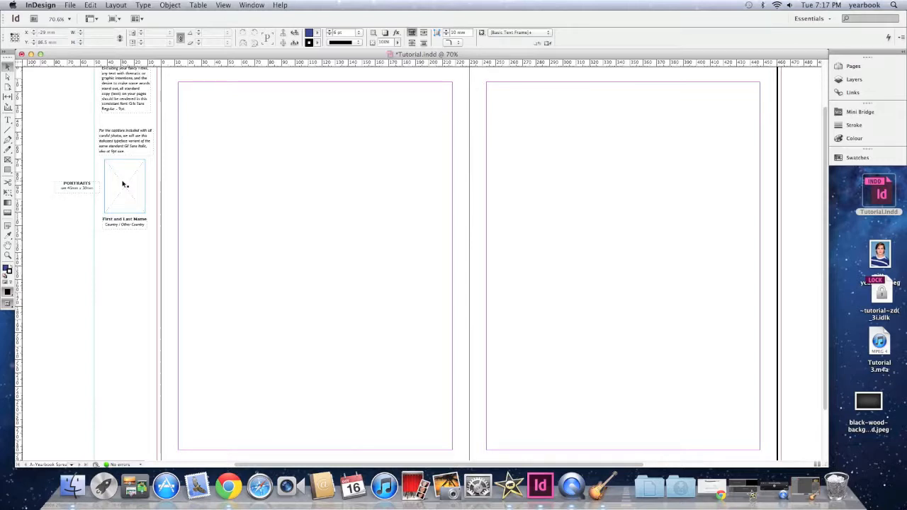
left_click_drag(123, 184, 236, 176)
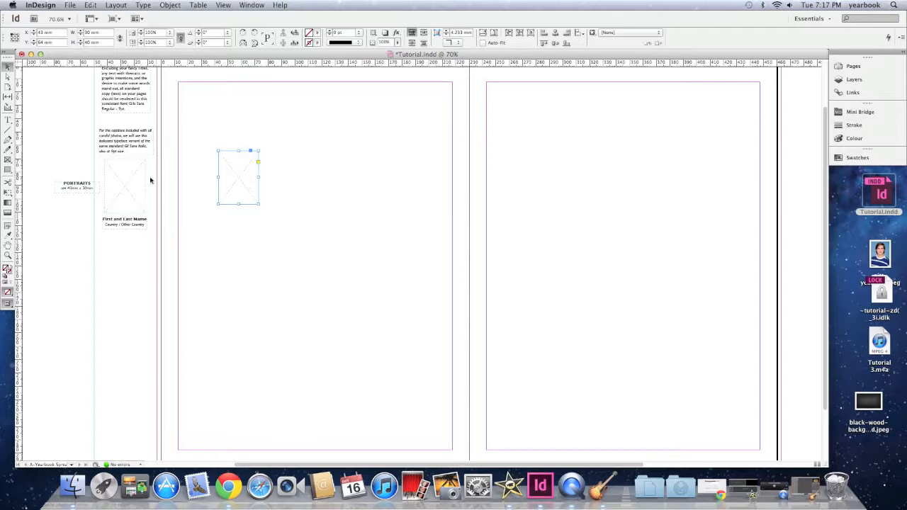
- Move the copied portrait frame into the left page's upper-left margin corner at X 12.7 mm, Y 12.7 mm
left_click_drag(238, 177, 215, 123)
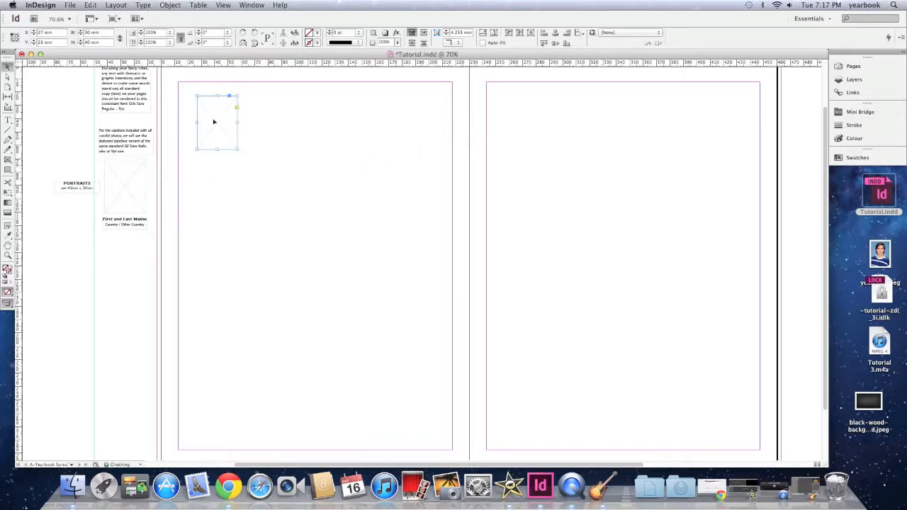
left_click(243, 138)
scroll(241, 138, "down", 2)
scroll(241, 140, "up", 4)
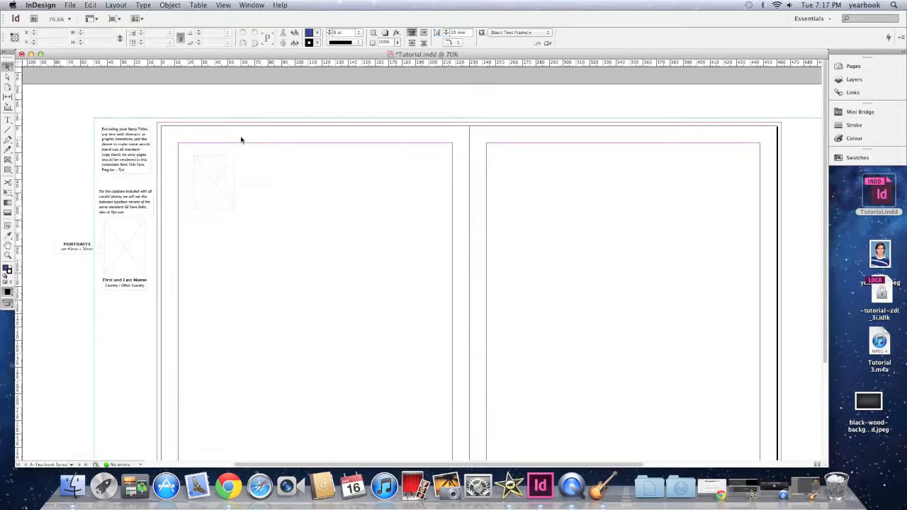
left_click_drag(212, 169, 199, 160)
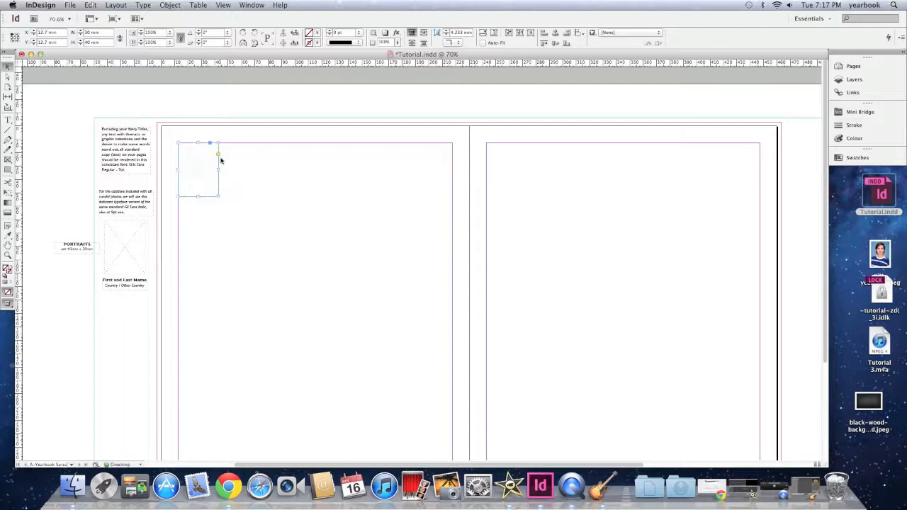
left_click(251, 177)
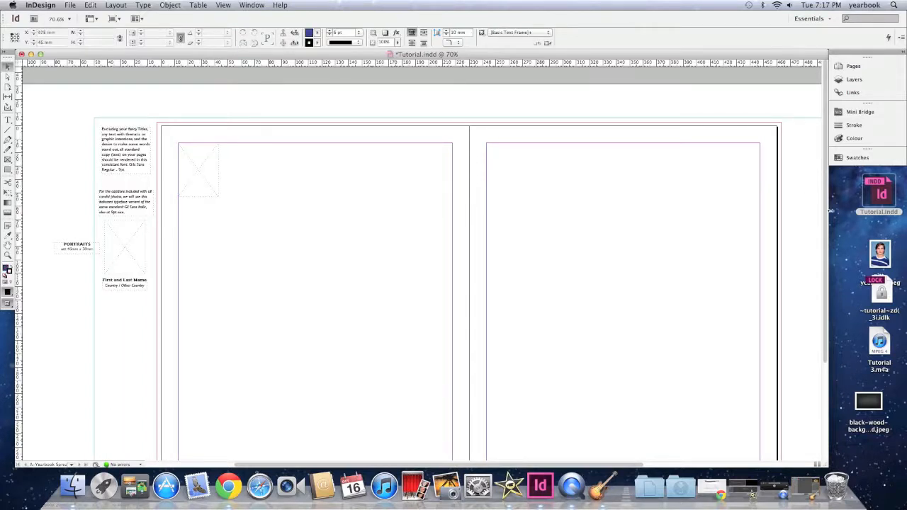
- Place the yearbook portrait JPEG from the desktop into the empty portrait frame on the left page
left_click(839, 223)
left_click_drag(879, 253, 875, 242)
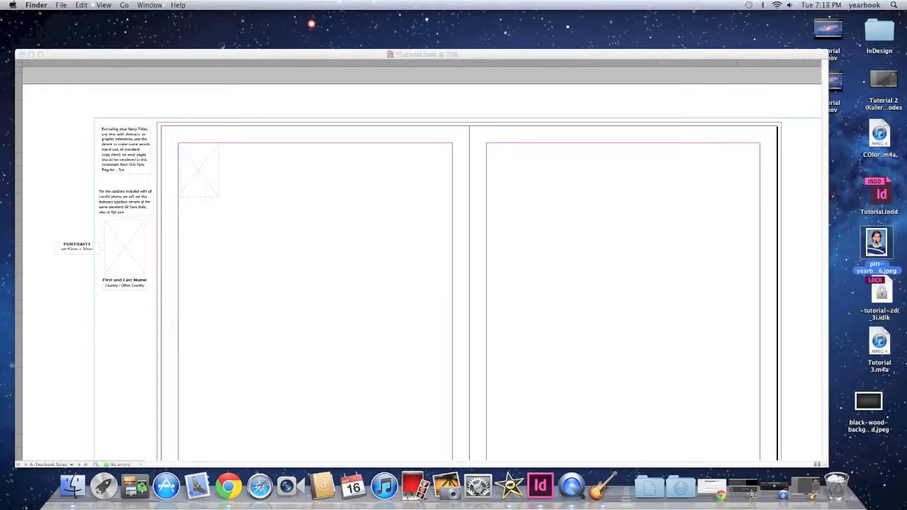
left_click_drag(875, 242, 130, 161)
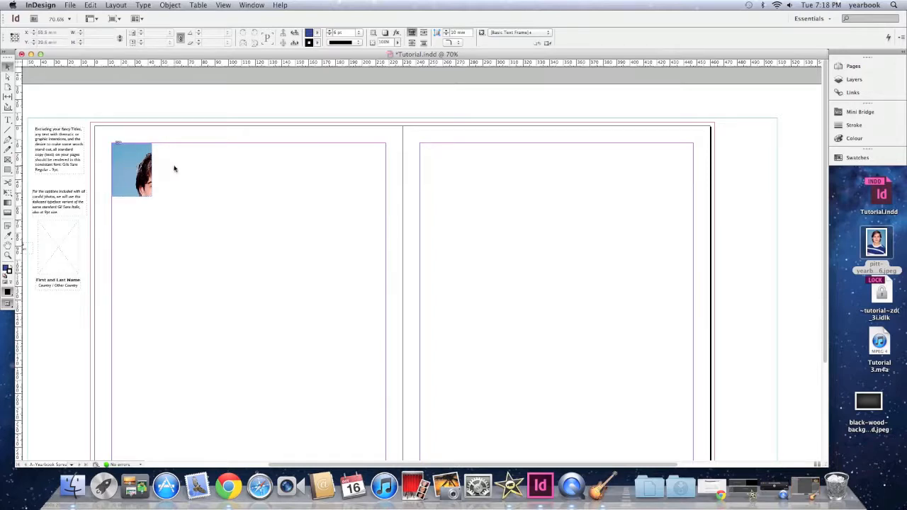
- Fit the portrait photo to its frame with Fill Frame Proportionally
left_click(133, 165)
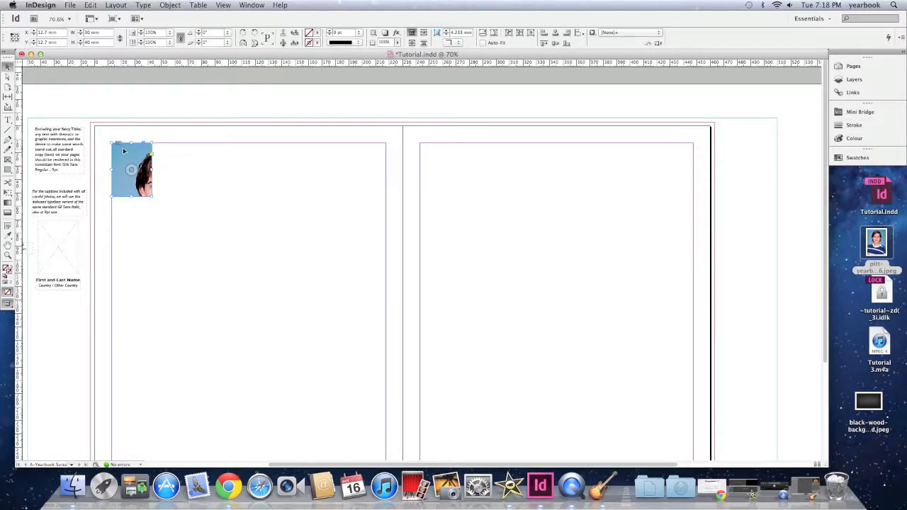
right_click(138, 153)
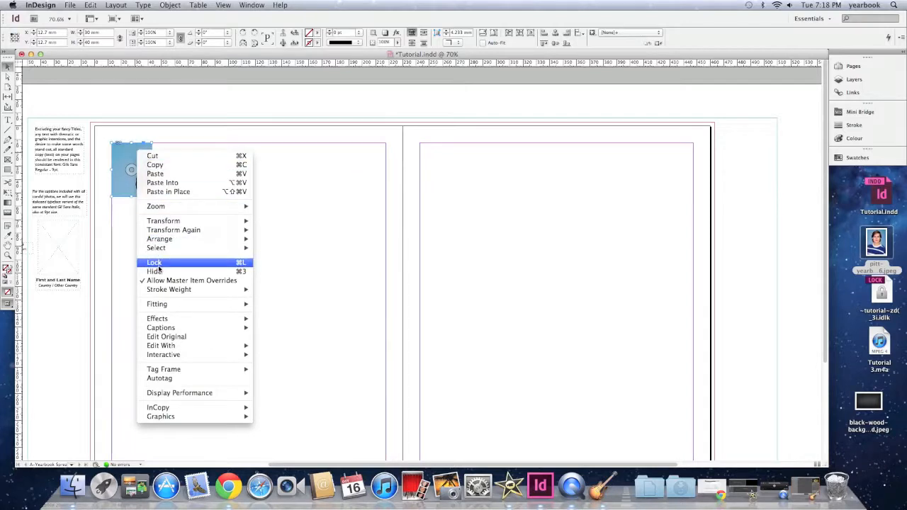
mouse_move(172, 304)
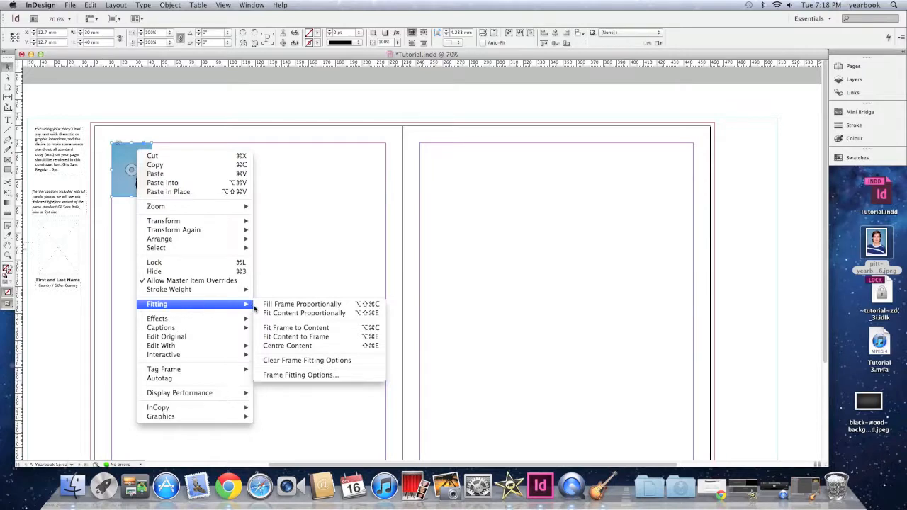
left_click(280, 305)
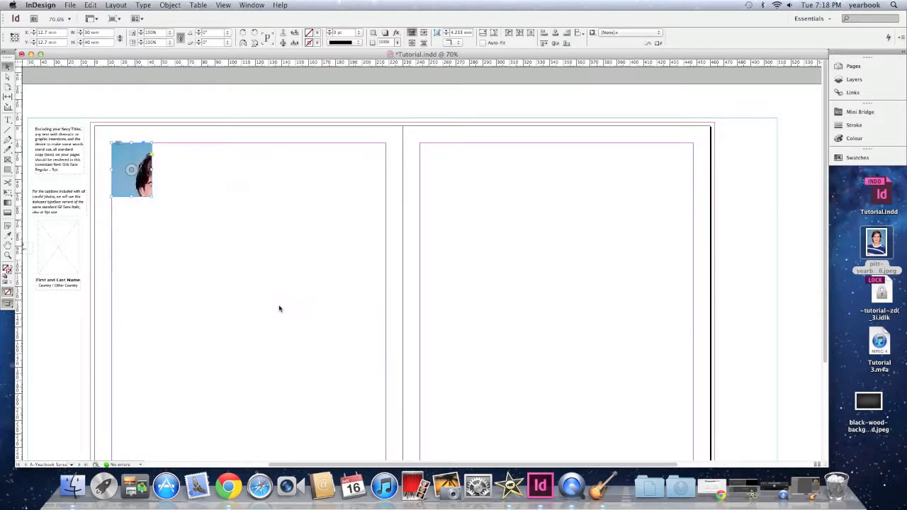
left_click(179, 228)
- Shift the portrait slightly inward from the margin and return it to the upper-left margin corner
left_click_drag(140, 171, 144, 170)
left_click(160, 164)
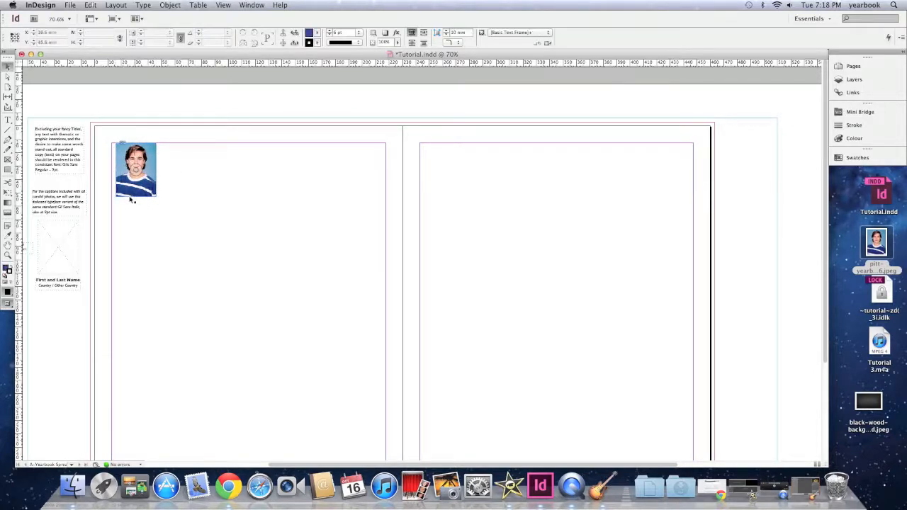
left_click_drag(140, 156, 135, 154)
left_click(176, 182)
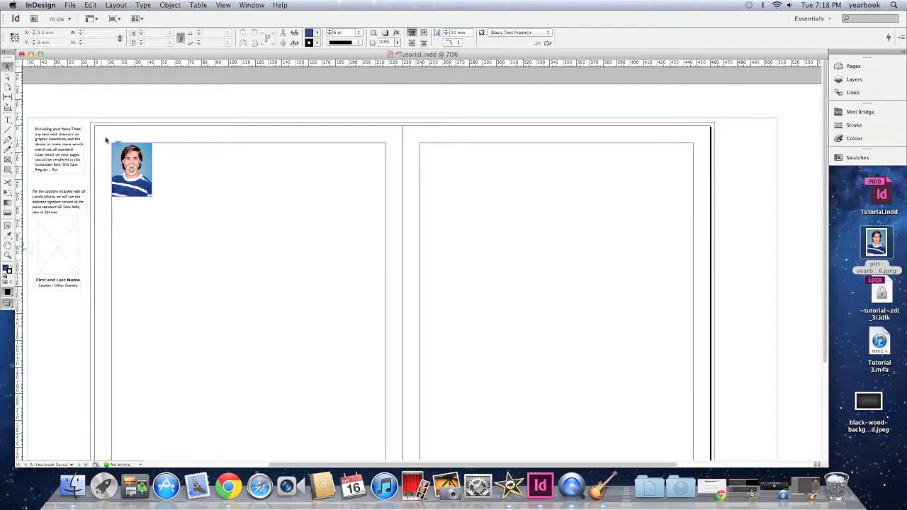
- Duplicate the portrait four times to form a row of five across the upper part of the left page
left_click_drag(123, 153, 174, 153)
left_click_drag(168, 153, 357, 163)
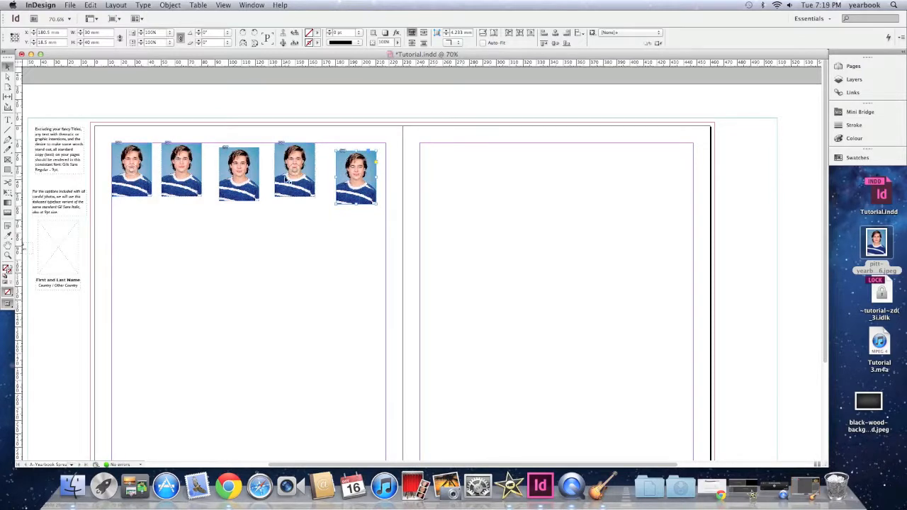
left_click(212, 224)
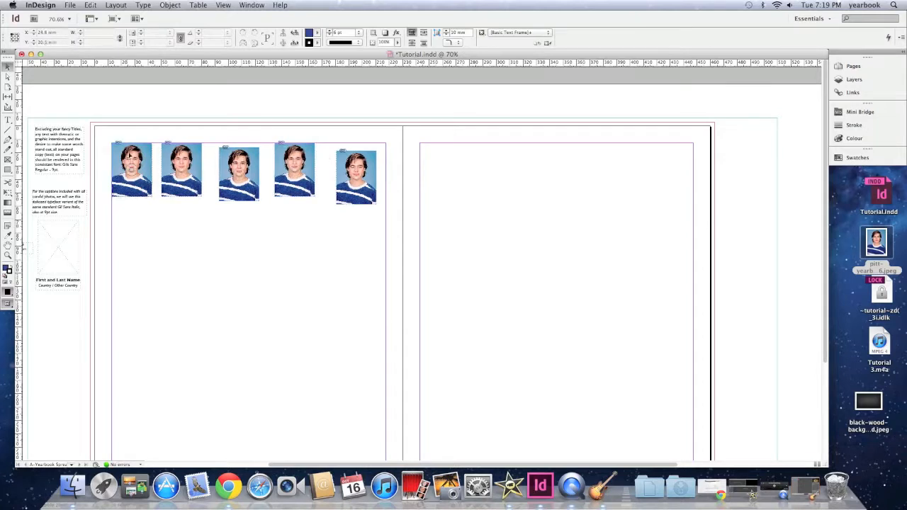
- Select all five portraits and try aligning their horizontal centres, distributing them and aligning their vertical centres
left_click(130, 169)
left_click(242, 162, "shift")
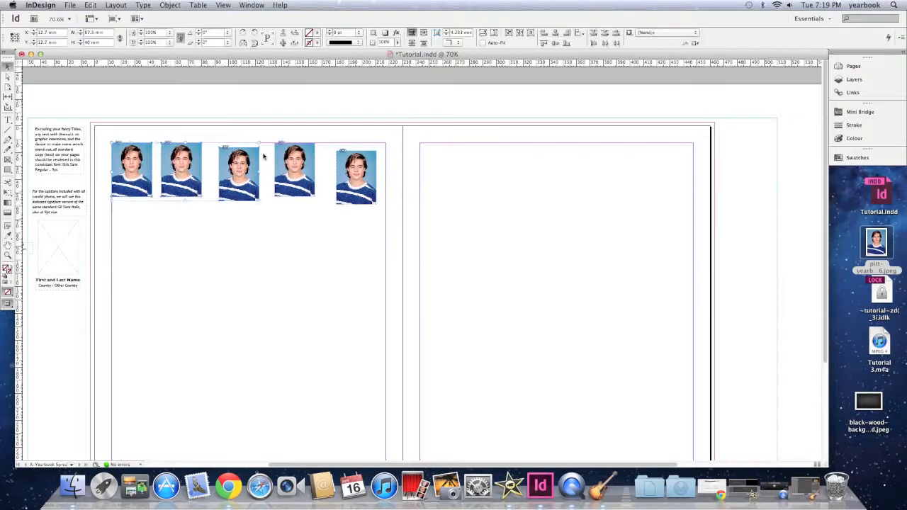
left_click(284, 158, "shift")
left_click(344, 162, "shift")
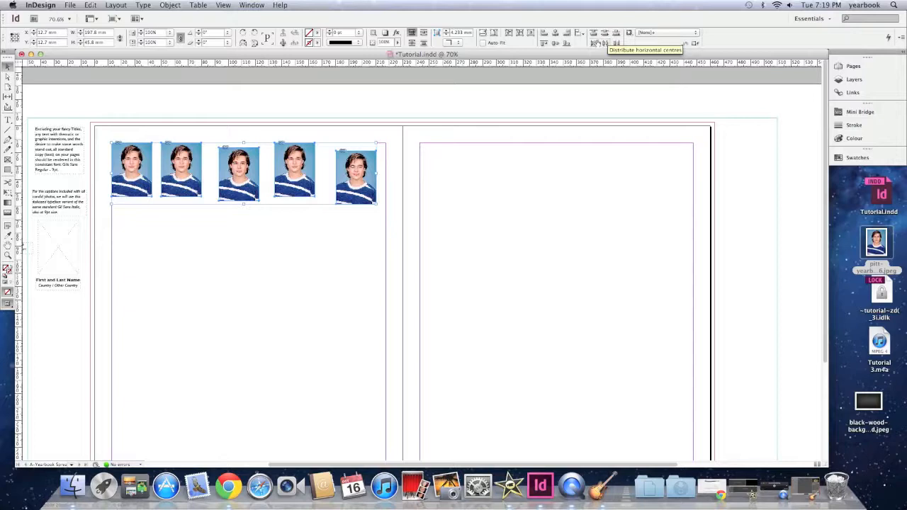
left_click(555, 33)
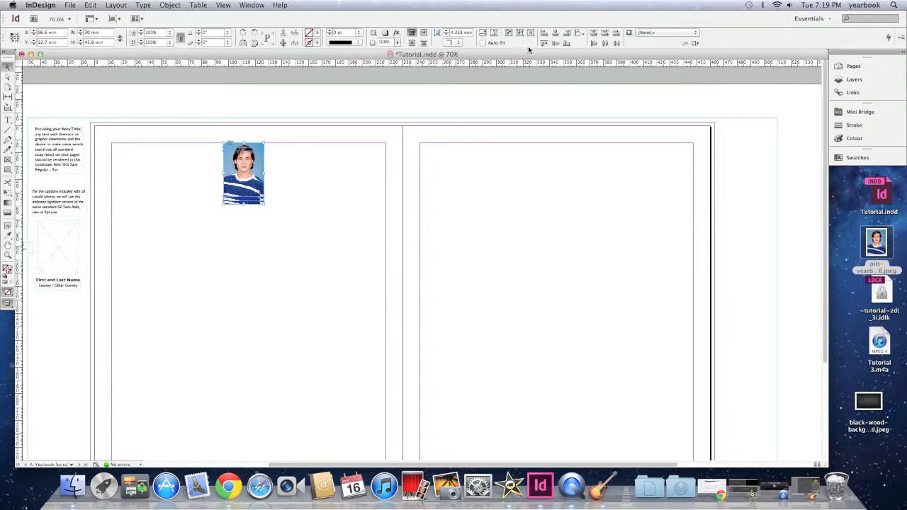
left_click(606, 34)
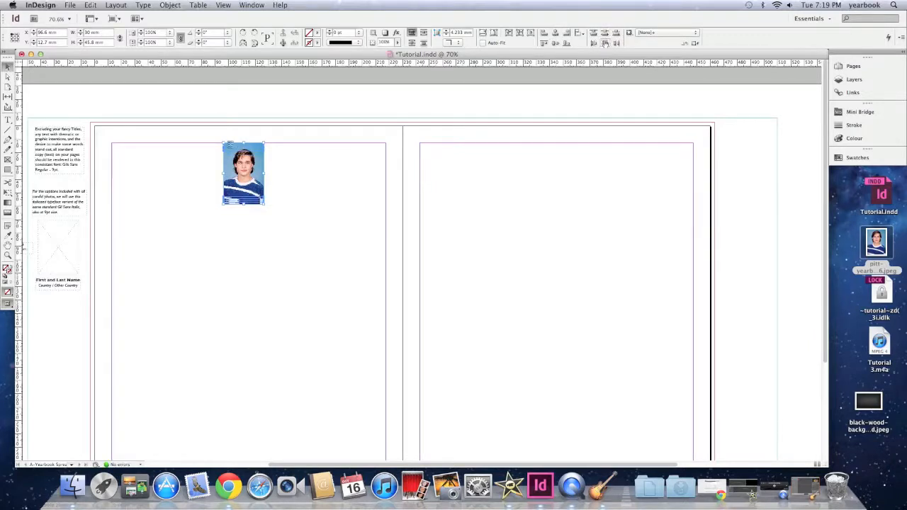
left_click(556, 43)
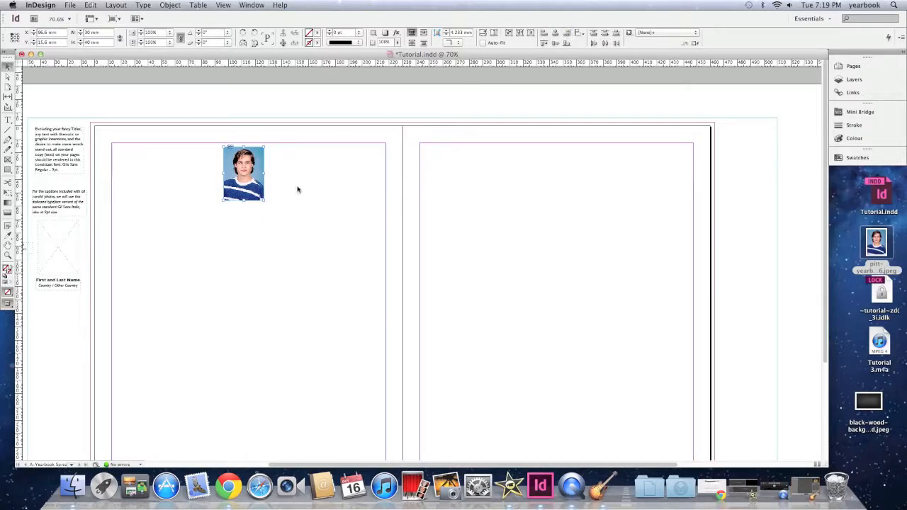
- Undo the three alignment and distribution changes on the portraits
key("super+z")
key("super+z")
key("super+z")
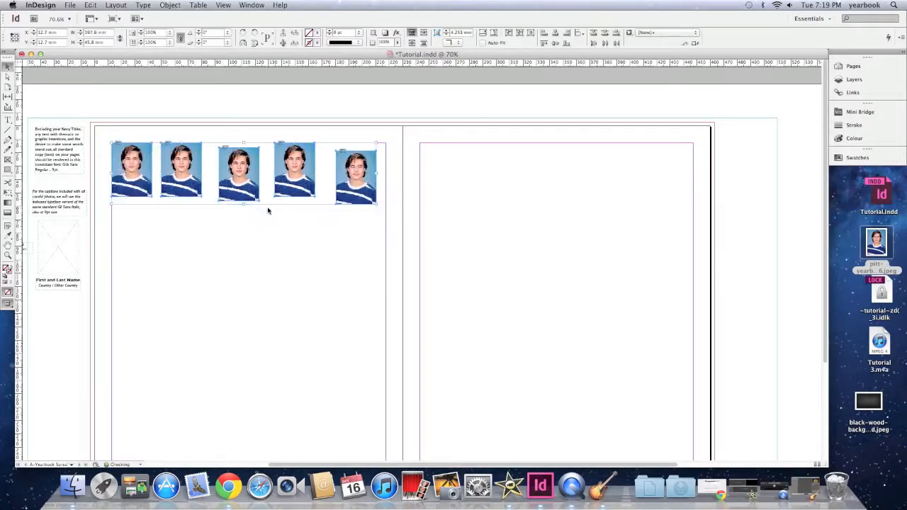
- Align the five portraits in the row by their vertical centres
left_click(183, 156)
left_click(185, 157, "shift")
left_click(236, 160, "shift")
left_click(286, 158, "shift")
left_click(351, 163, "shift")
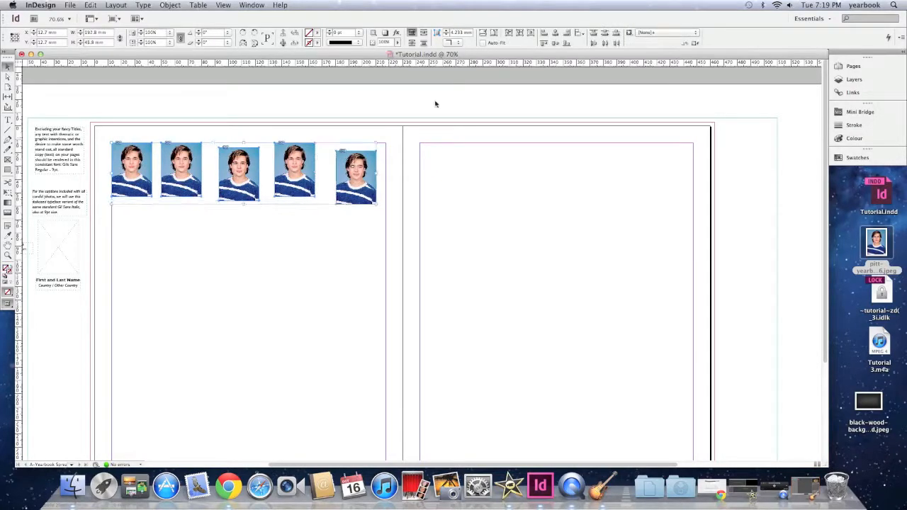
left_click(555, 44)
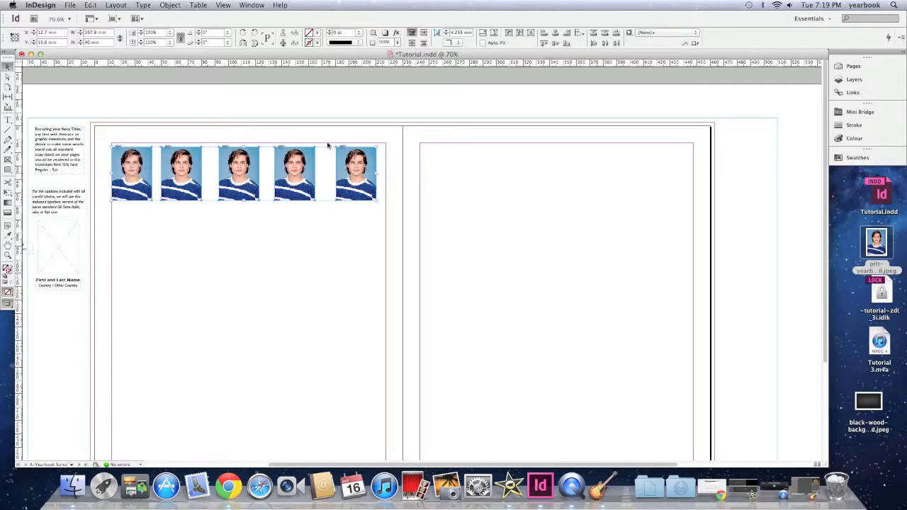
- Move the first portrait to the upper-left margin corner and the last portrait to the upper-right margin corner of the left page
left_click(158, 233)
left_click_drag(131, 170, 131, 165)
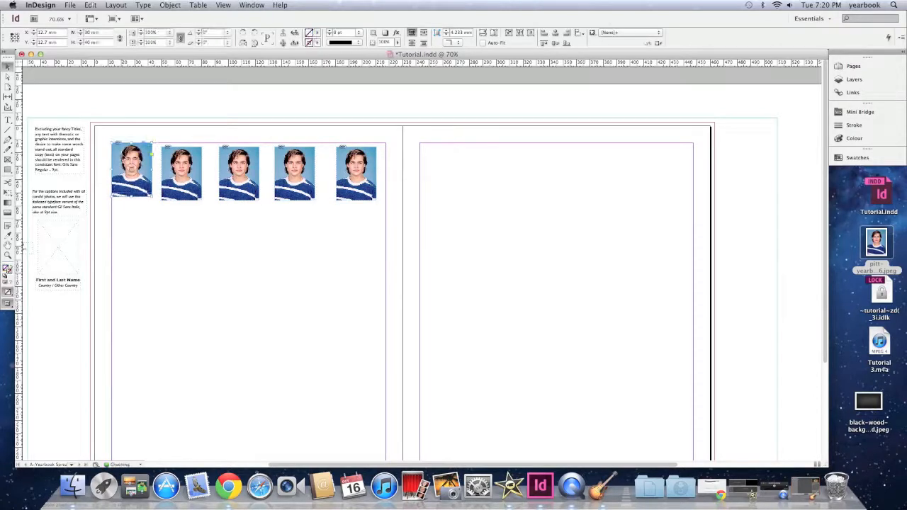
left_click(355, 159)
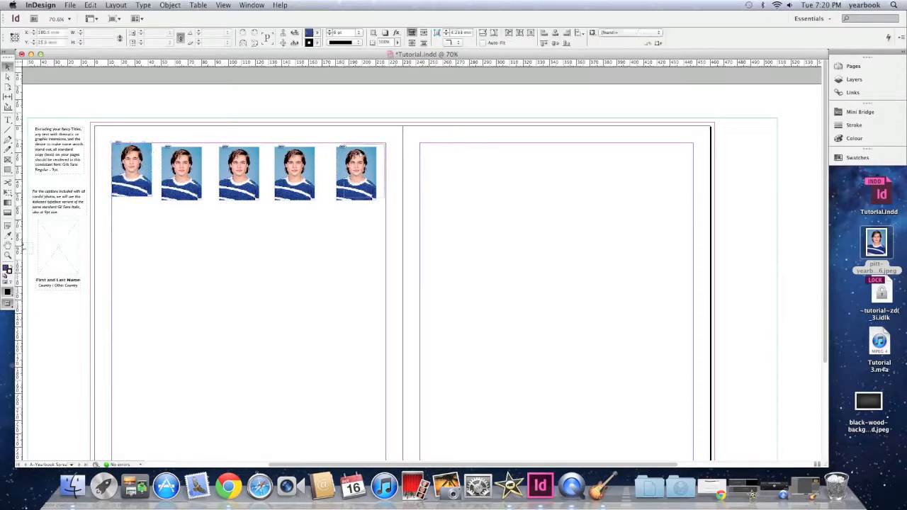
left_click_drag(355, 159, 363, 156)
left_click(342, 226)
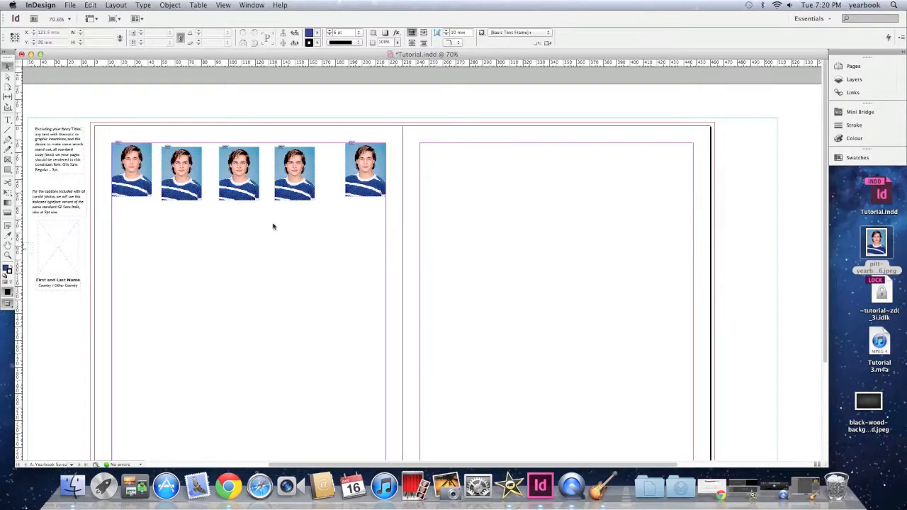
- Select all five portraits and align them by their vertical centres
left_click(131, 170)
left_click(182, 174, "shift")
left_click(238, 173, "shift")
left_click(295, 173, "shift")
left_click(365, 170, "shift")
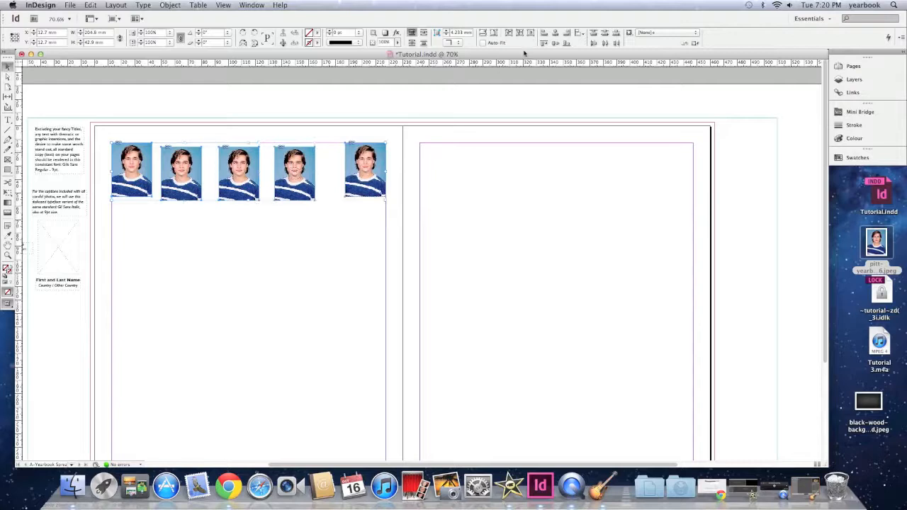
left_click(556, 43)
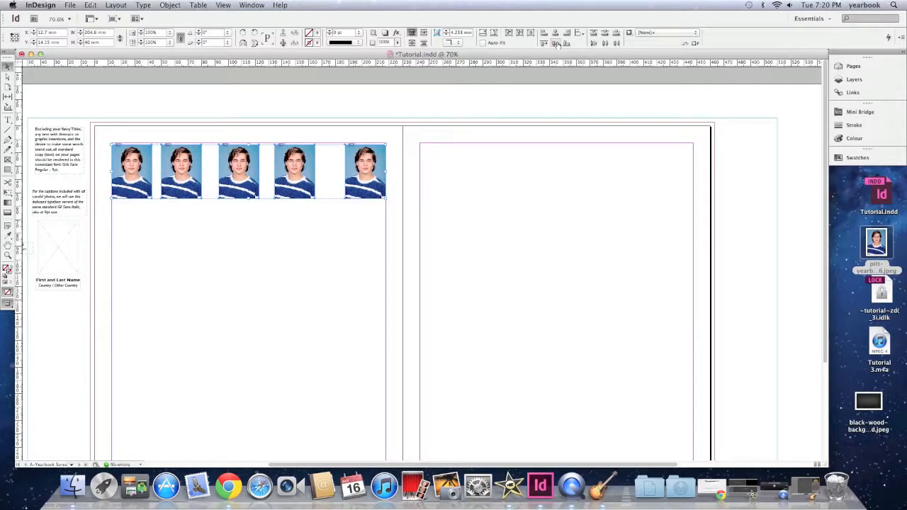
- Nudge the whole row of portraits up to the left page's upper margin, to Y 12.9 mm
key("Up")
key("Up")
key("Up")
key("Up")
key("Up")
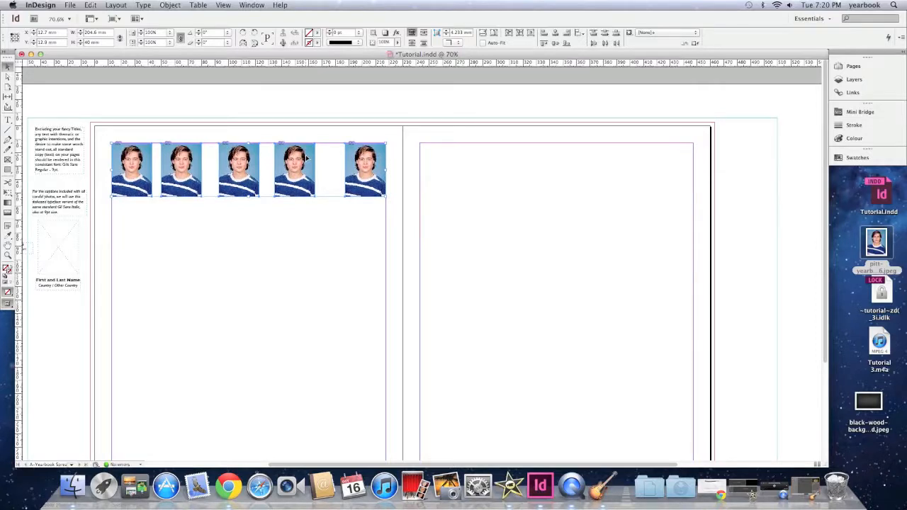
left_click(279, 252)
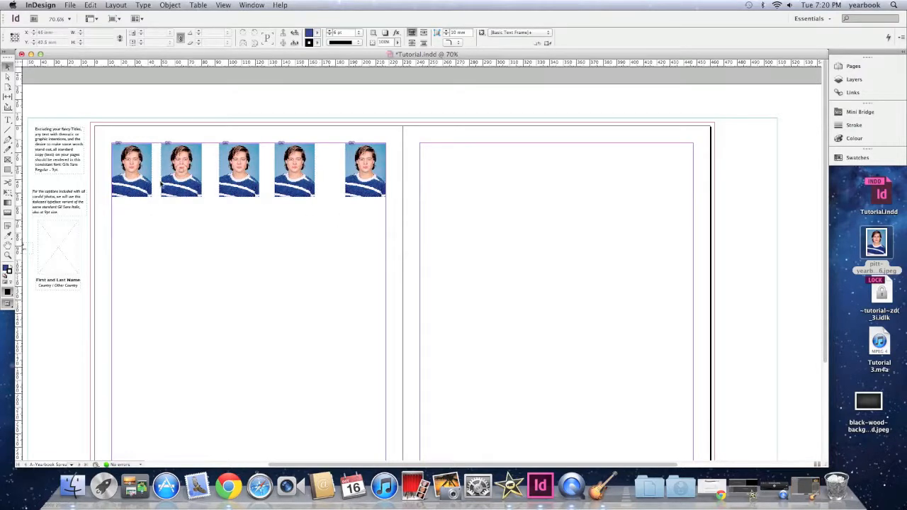
- Select the five portraits and distribute their horizontal centres evenly between the side margins
left_click(130, 161)
left_click(182, 166, "shift")
left_click(238, 168, "shift")
left_click(295, 169, "shift")
left_click(357, 154, "shift")
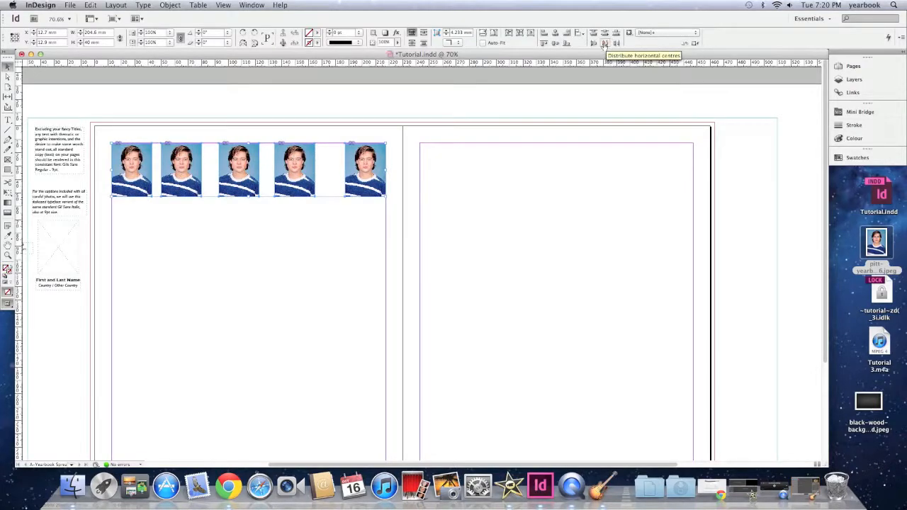
left_click(604, 44)
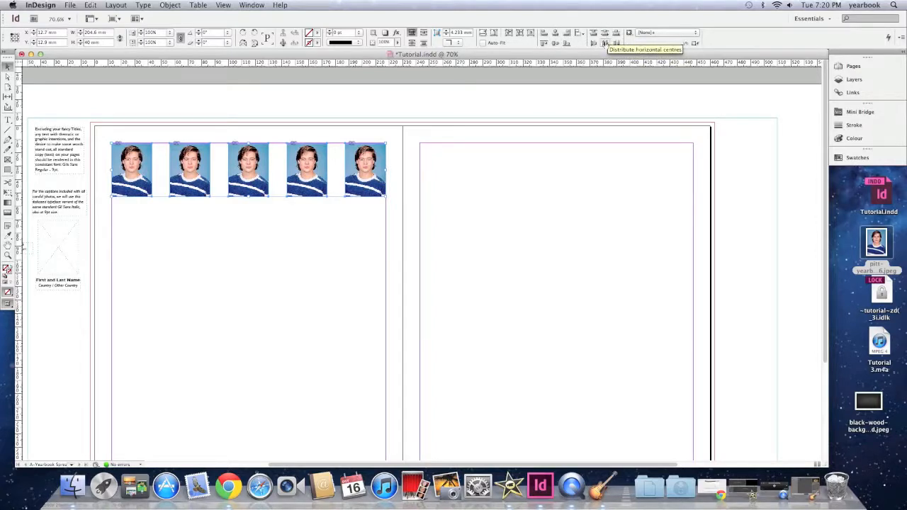
left_click(289, 215)
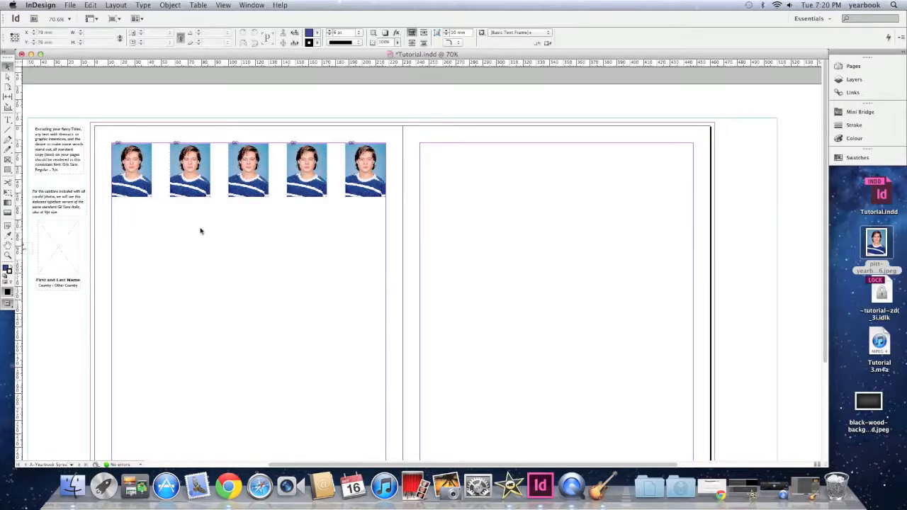
- Delete all five portraits from the left page
scroll(201, 229, "down", 3)
scroll(200, 230, "up", 2)
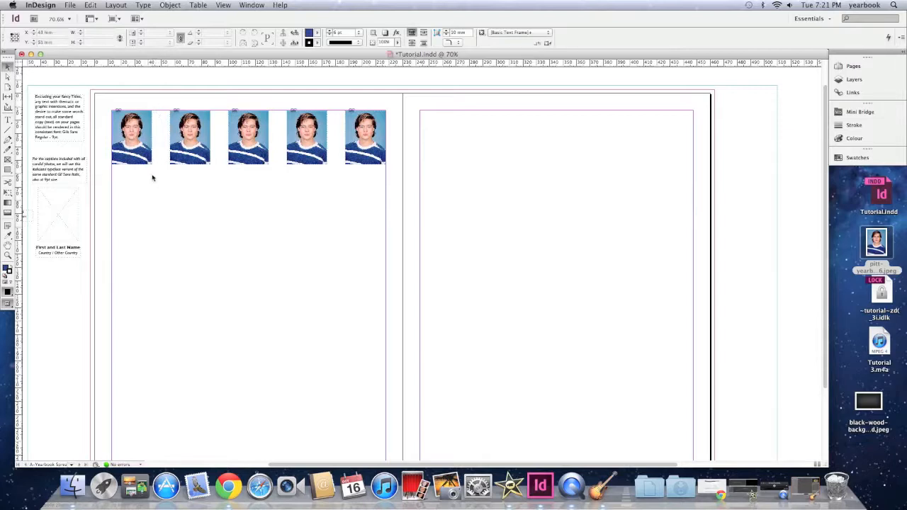
left_click(136, 129)
key("BackSpace")
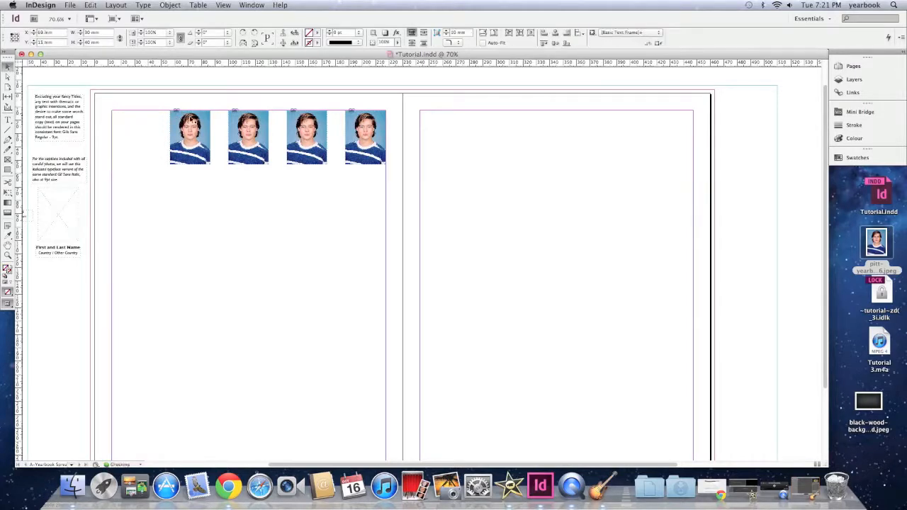
left_click(191, 124)
key("BackSpace")
left_click(249, 137)
key("BackSpace")
left_click(300, 126)
key("BackSpace")
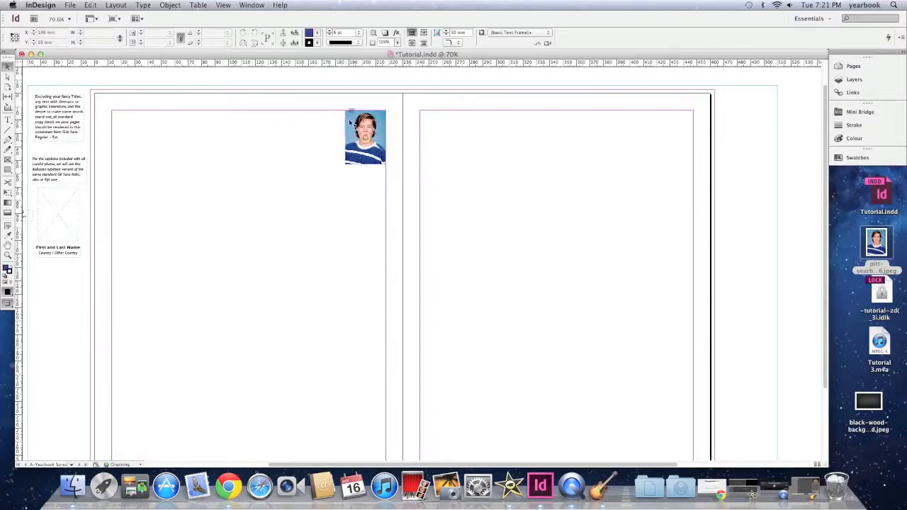
left_click(357, 126)
key("BackSpace")
- Draw a rectangle frame of about 262.5 × 174.8 mm and move it to the spread's upper-left bleed corner at −3, −3 mm
left_click(8, 160)
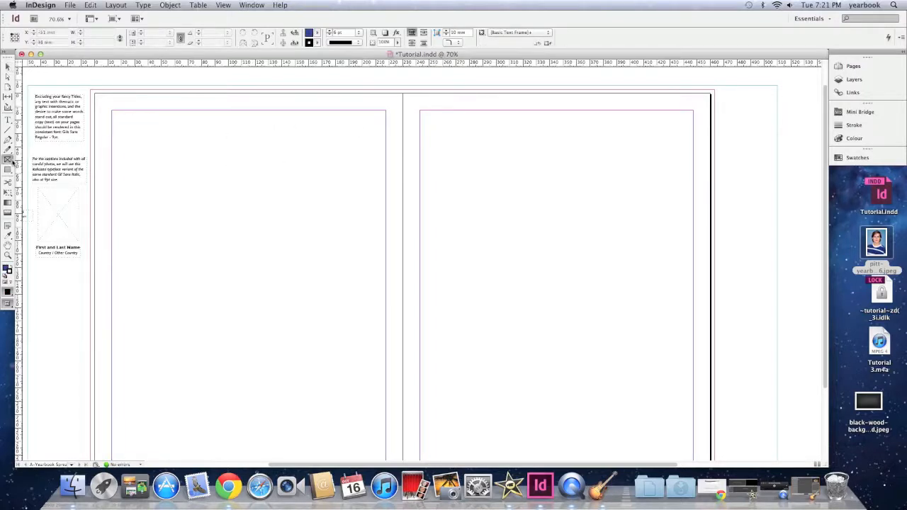
mouse_move(114, 110)
left_mouse_down()
mouse_move(187, 168)
mouse_move(465, 344)
left_mouse_up()
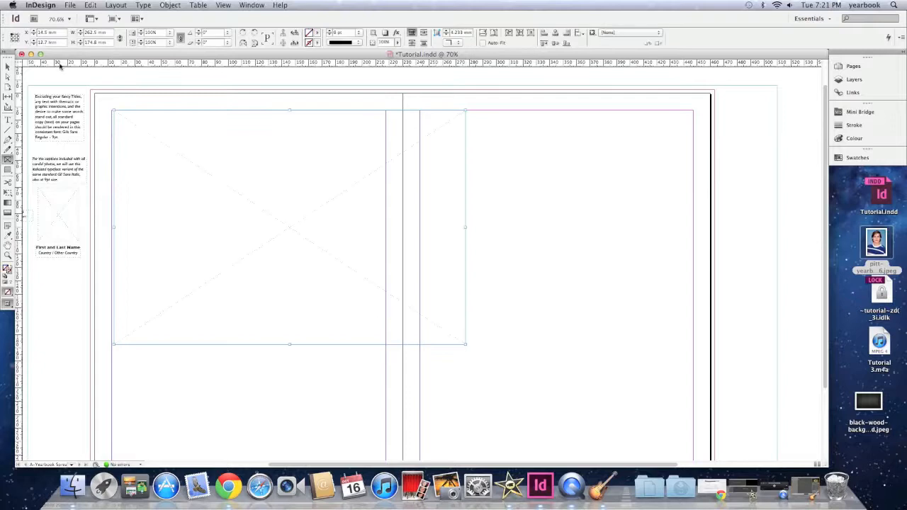
left_click(5, 66)
left_click_drag(164, 123, 102, 94)
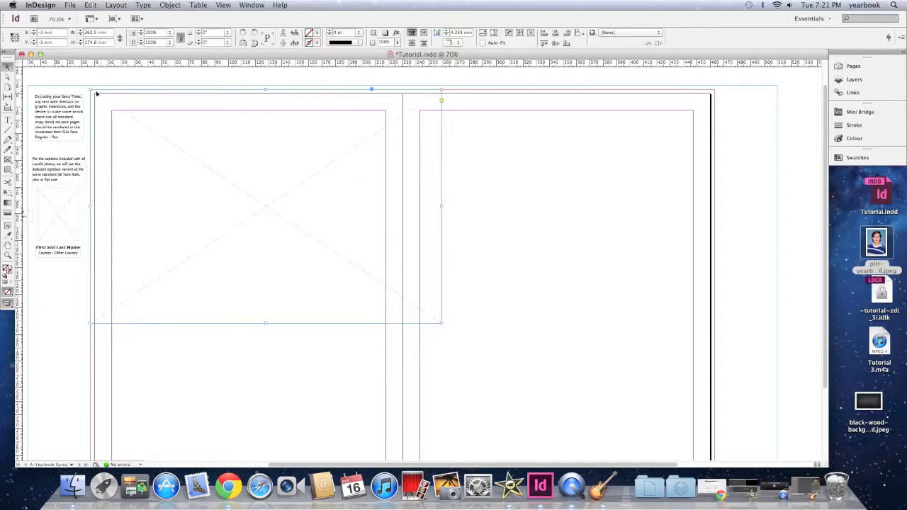
- Stretch the frame to the bleed edges of the whole two-page spread, 466 × 306 mm
left_click_drag(441, 323, 712, 359)
scroll(485, 309, "down", 4)
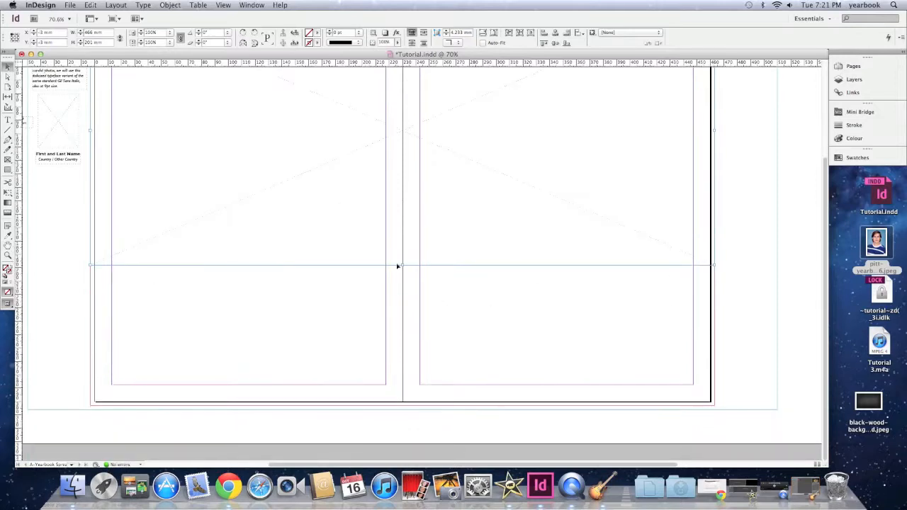
left_click_drag(402, 265, 410, 404)
scroll(328, 328, "up", 5)
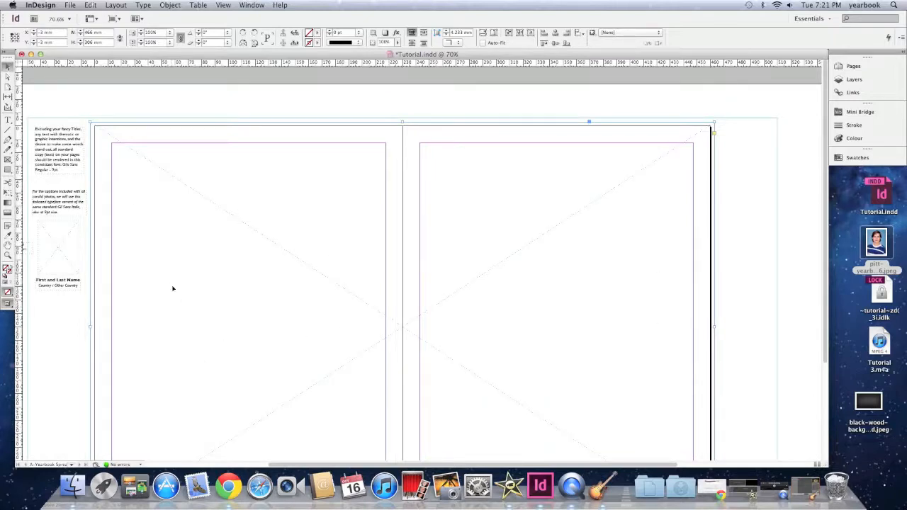
left_click(69, 322)
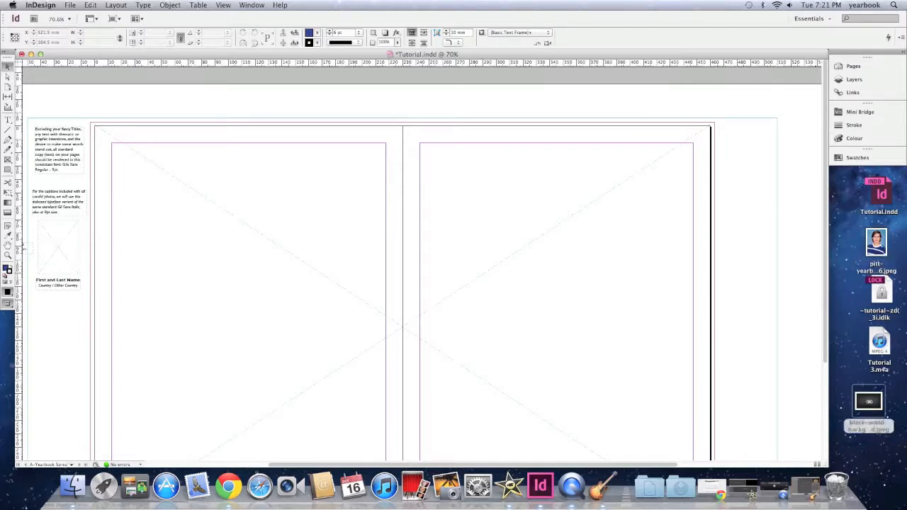
- Place the black-wood-background JPEG from the desktop into the spread-wide frame
left_click(876, 400)
left_click_drag(875, 400, 514, 309)
scroll(515, 309, "right", 3)
scroll(515, 308, "down", 2)
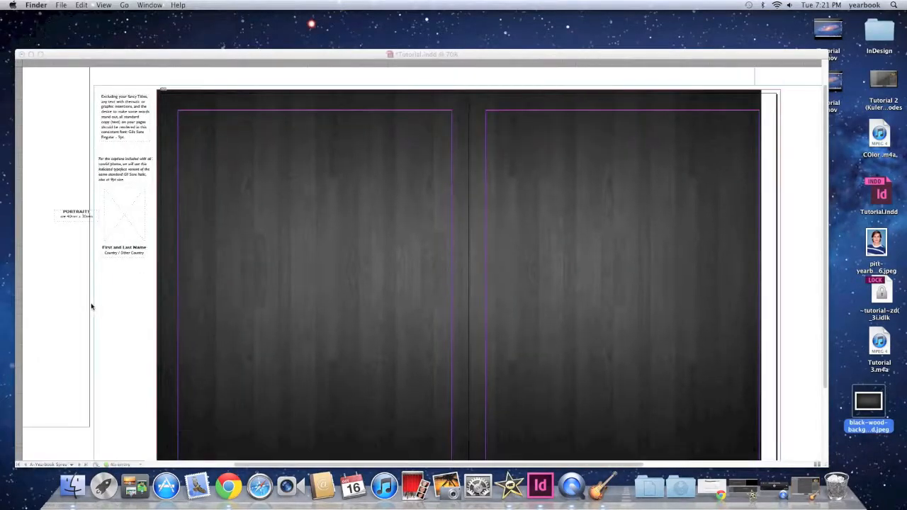
left_click(112, 309)
- Examine how far the placed background image covers the spread at its lower and outer edges
scroll(371, 328, "up", 2)
scroll(378, 343, "down", 1)
scroll(408, 347, "up", 1)
scroll(406, 346, "down", 4)
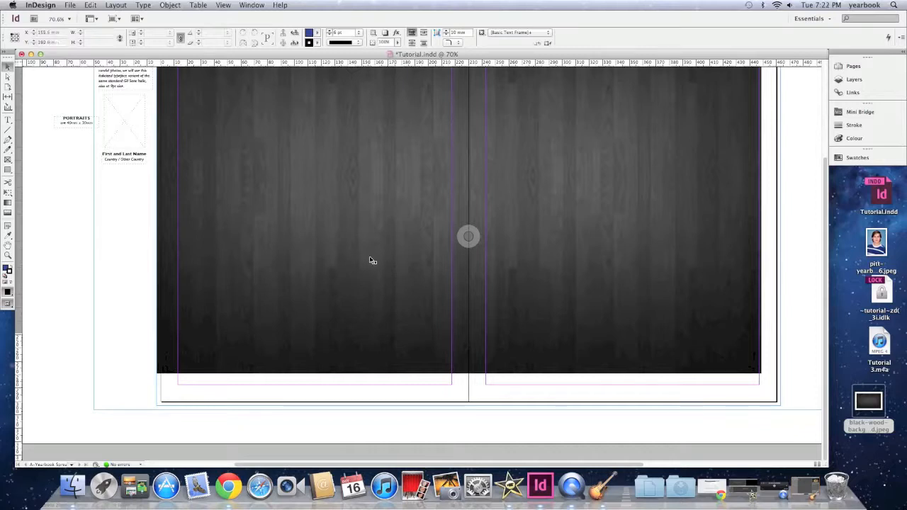
scroll(369, 258, "right", 1)
scroll(369, 257, "left", 1)
scroll(371, 260, "up", 2)
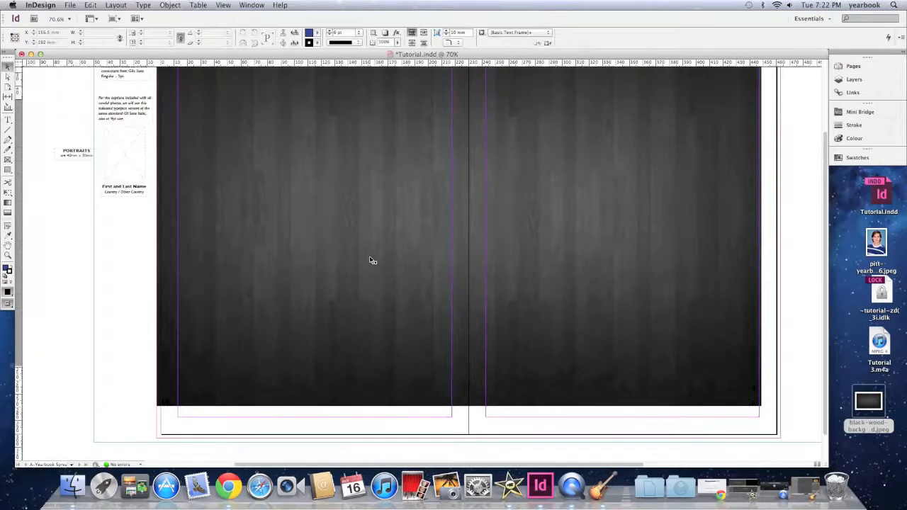
scroll(372, 260, "down", 1)
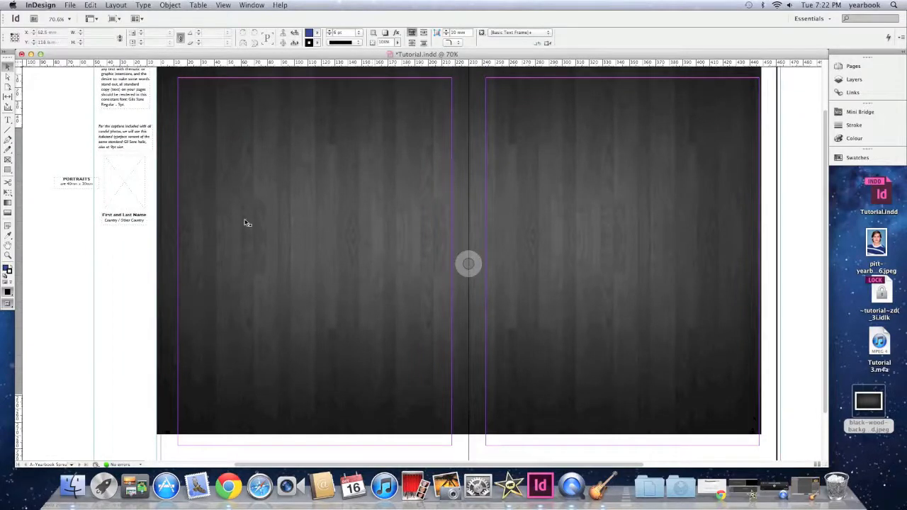
- Fit the wood background image to its frame so that it fills the entire spread out to the bleed
left_click(223, 227)
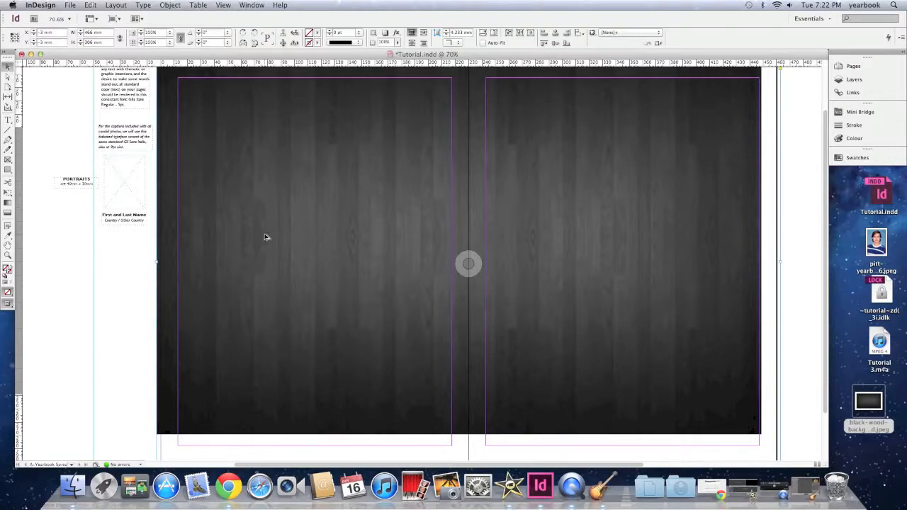
scroll(357, 263, "down", 3)
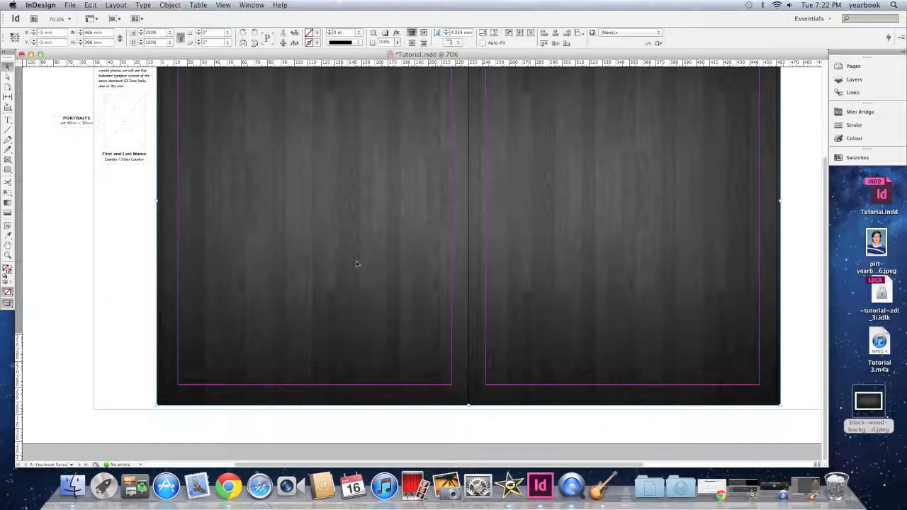
scroll(271, 303, "up", 3)
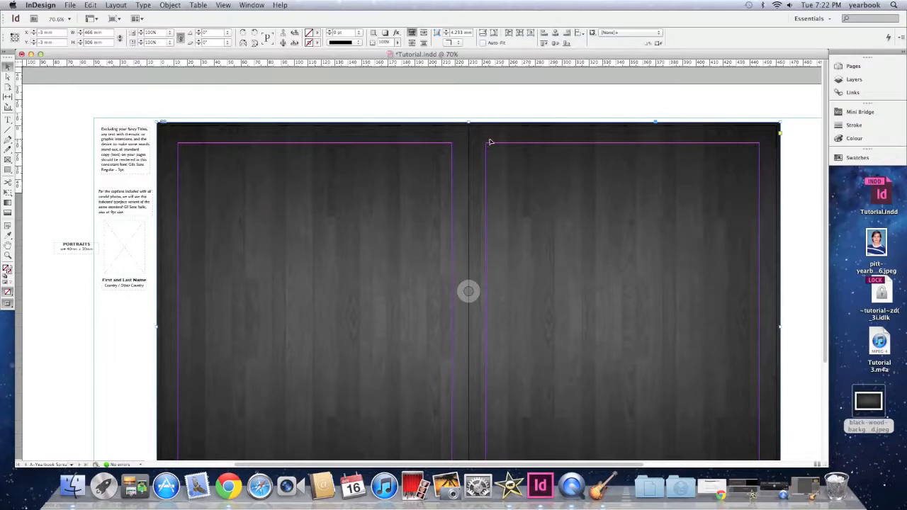
left_click(386, 96)
scroll(567, 155, "left", 4)
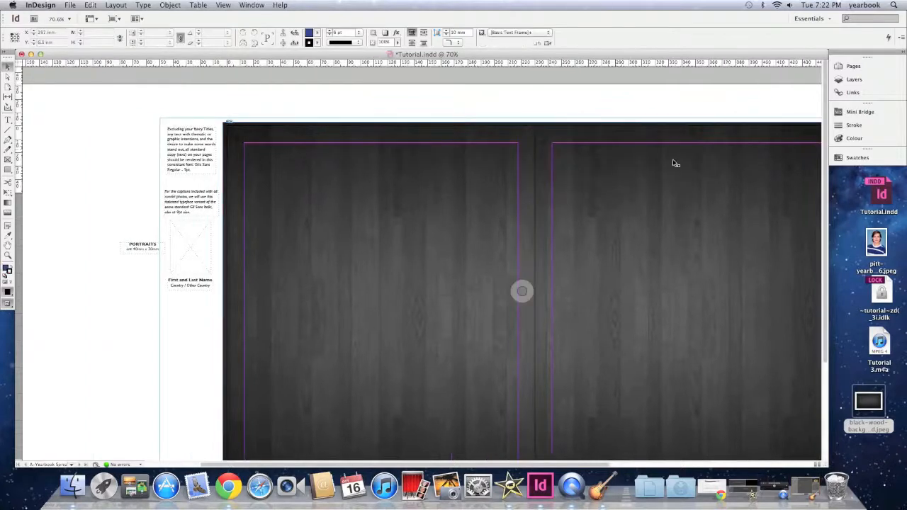
scroll(571, 169, "right", 8)
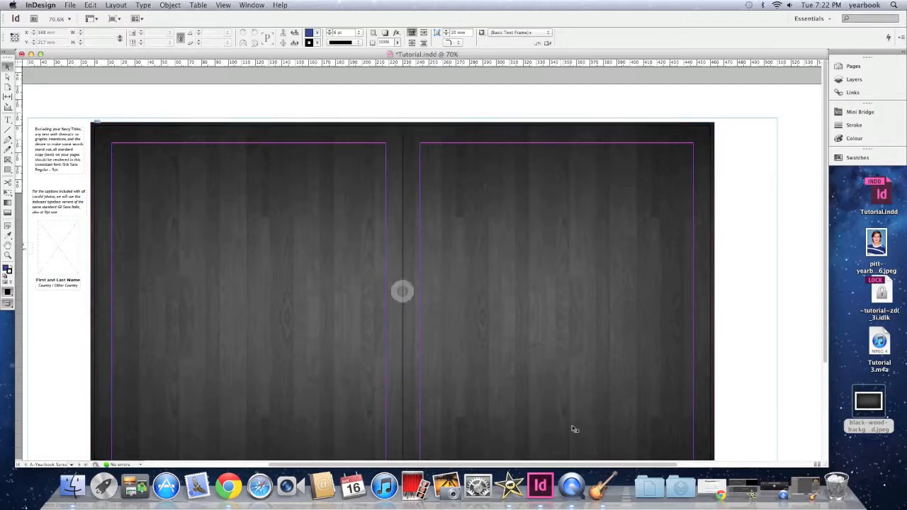
left_click(573, 488)
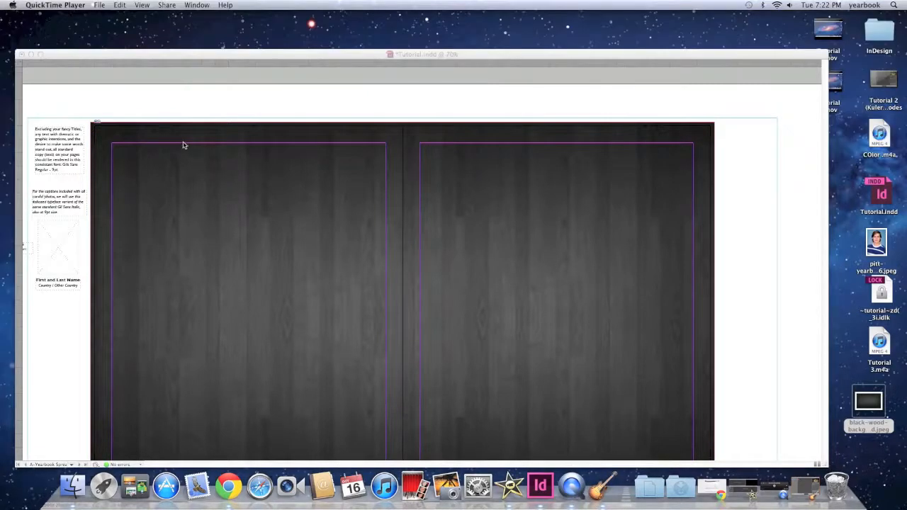